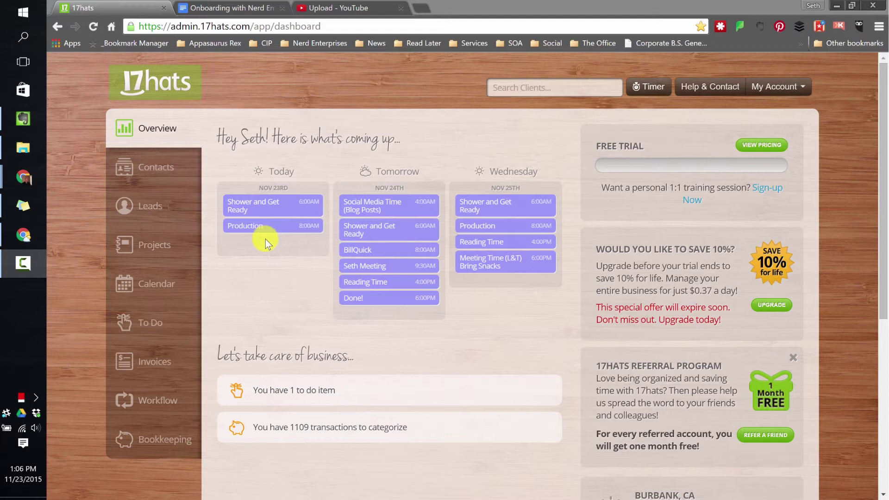
View the leads page, and switch to the Google Docs onboarding document to read its client contact form section.
click(156, 206)
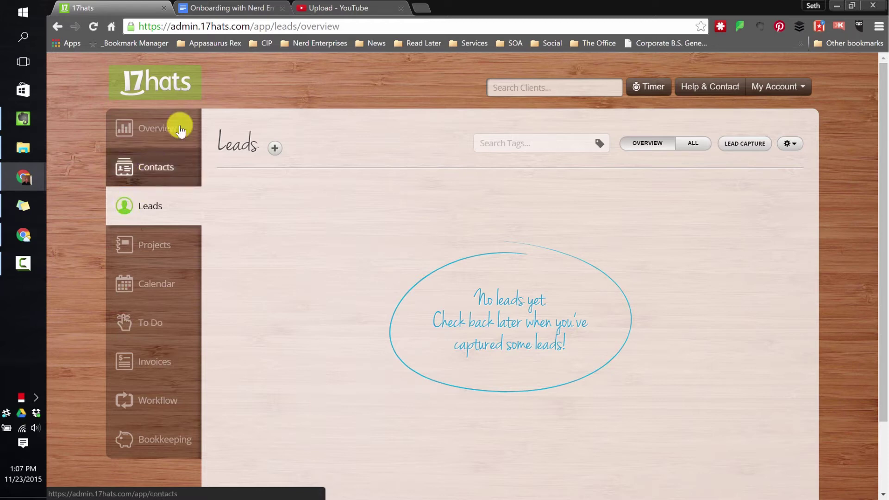
click(222, 9)
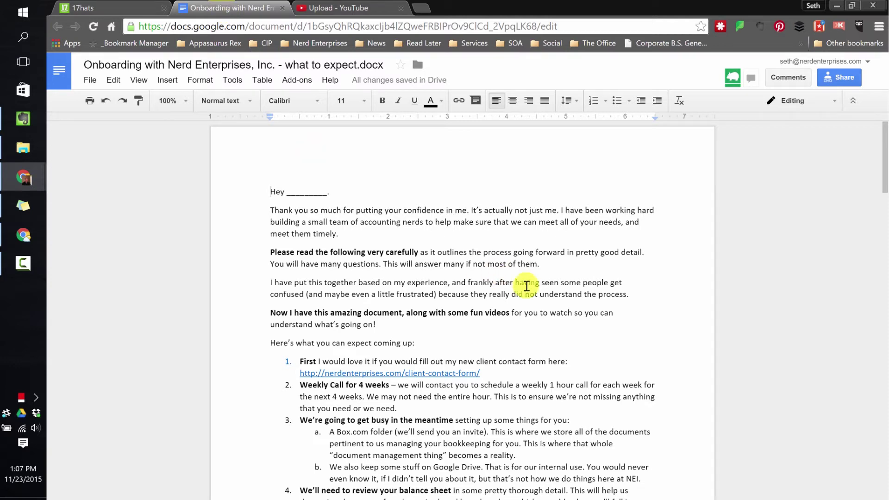
click(488, 371)
scroll(487, 370, down, 1)
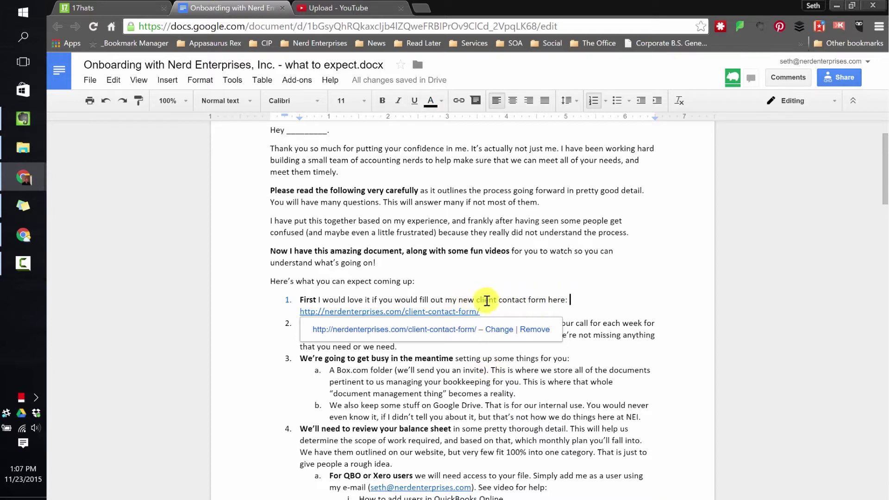
click(486, 300)
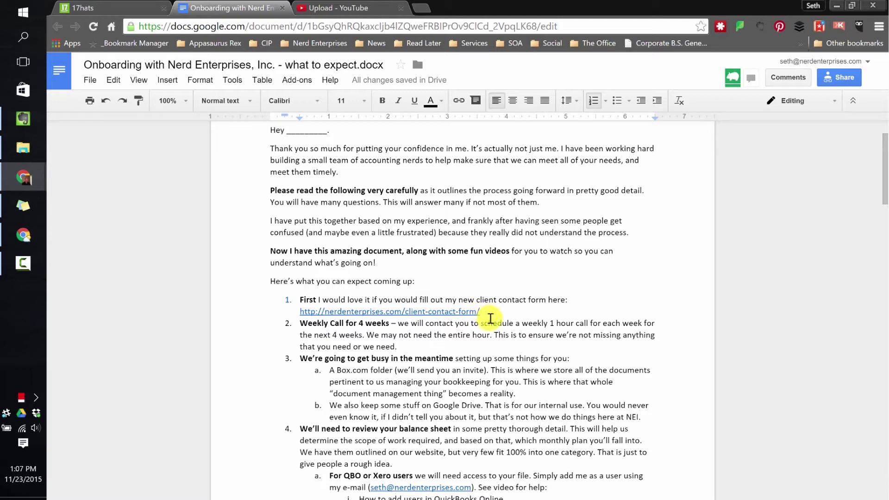
Switch back to 17hats and review the contacts list and the 1:1 Training Videos project of Nerd Enterprises, Inc.
click(123, 9)
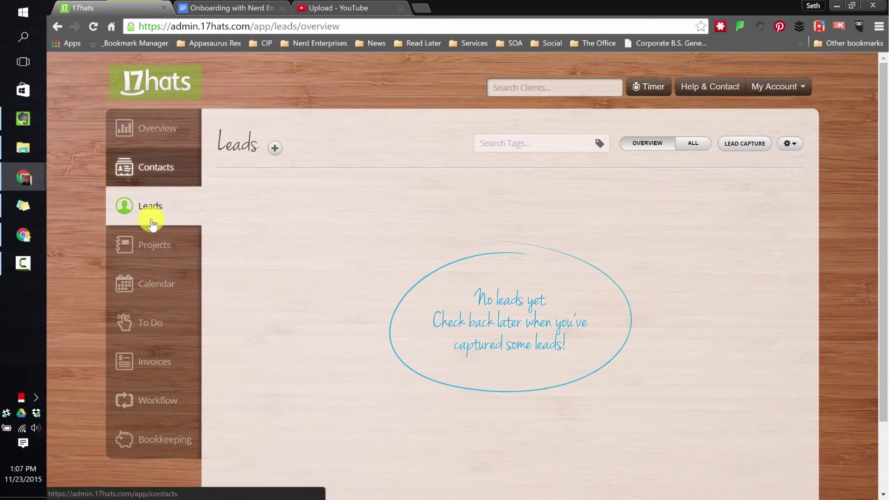
click(151, 167)
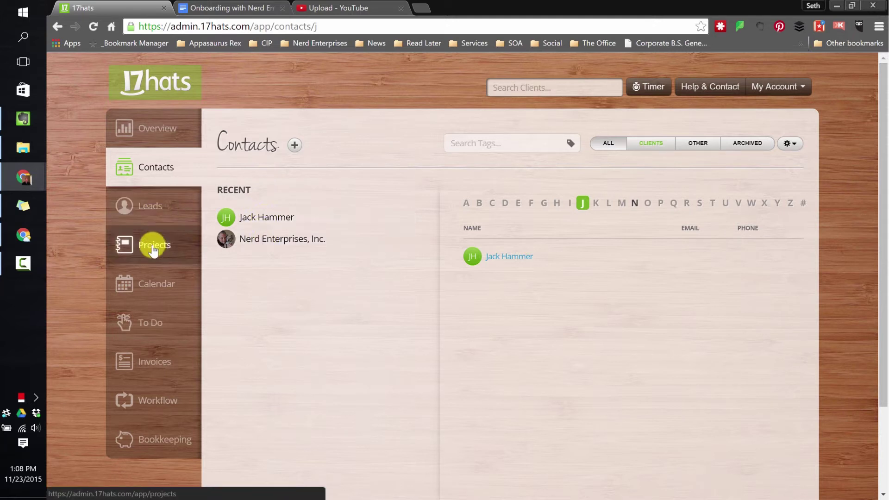
click(151, 247)
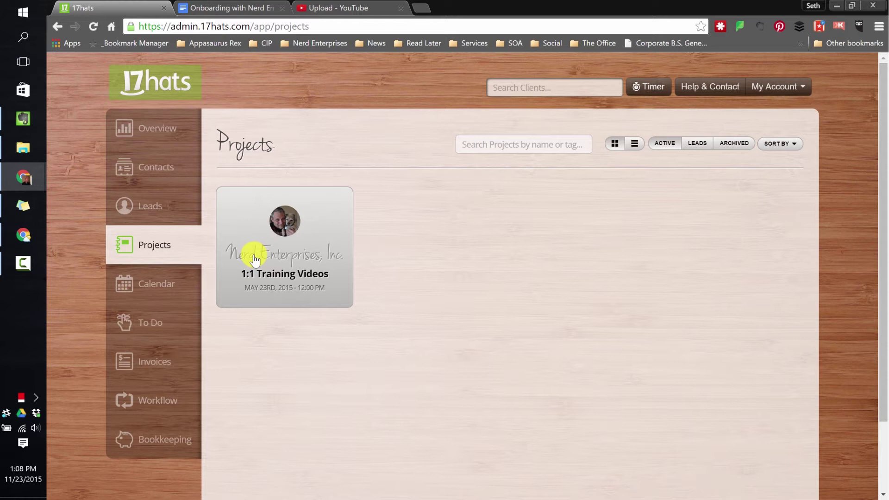
click(256, 260)
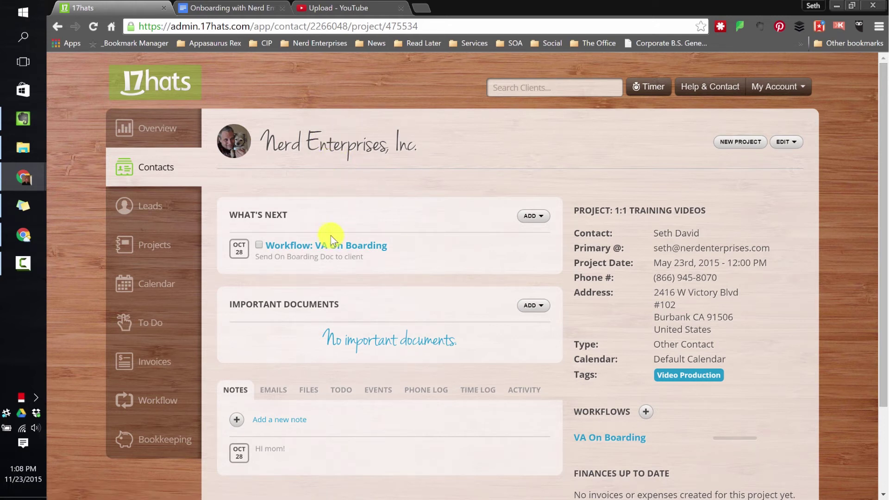
click(151, 250)
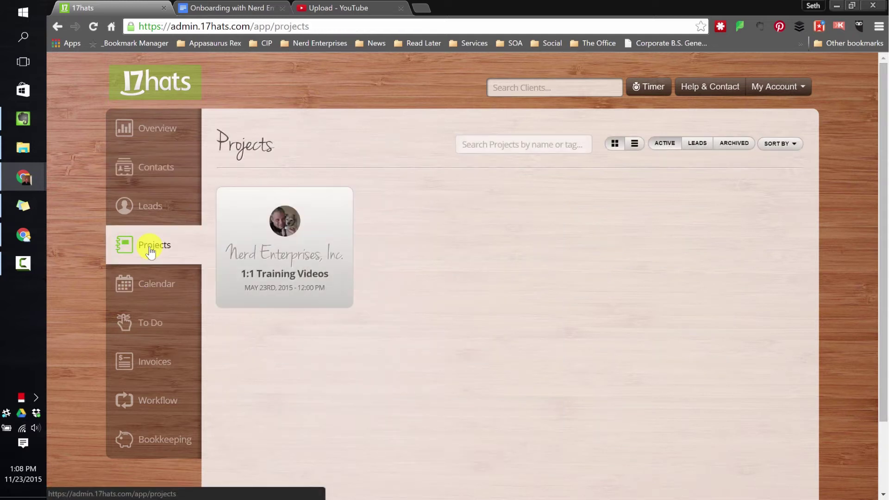
click(276, 278)
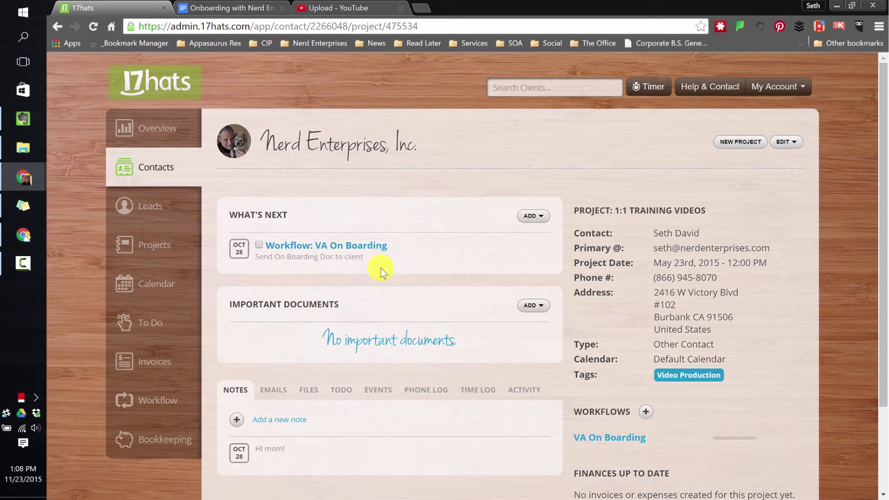
Review the weekly calendar for November 22–28, 2015, and look at the new event form for Friday at 6 pm without saving.
click(150, 283)
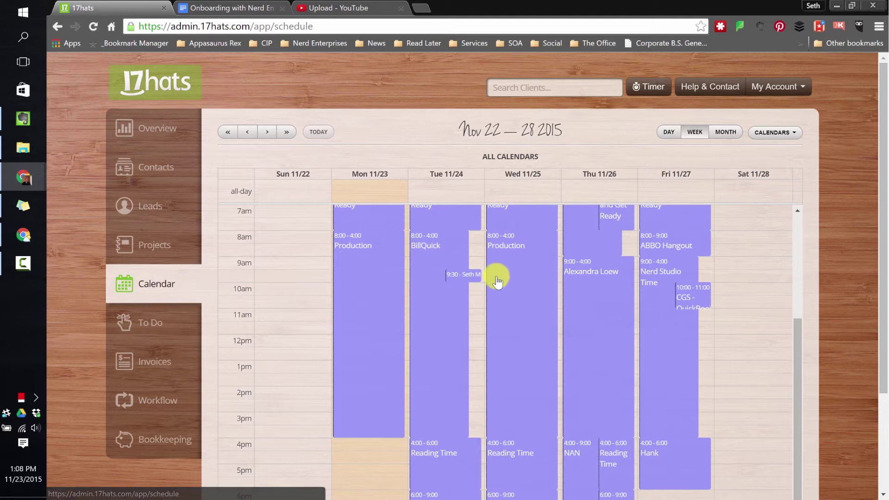
scroll(497, 281, down, 3)
scroll(496, 281, up, 4)
scroll(495, 291, down, 2)
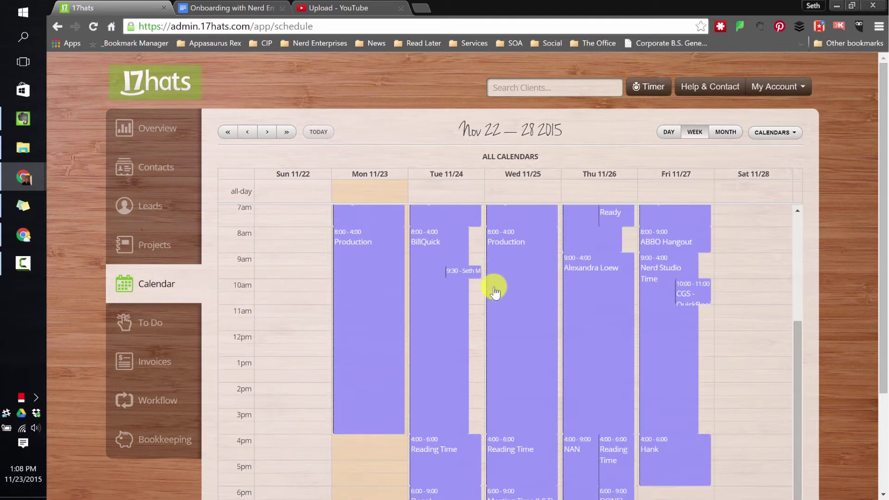
scroll(494, 292, down, 2)
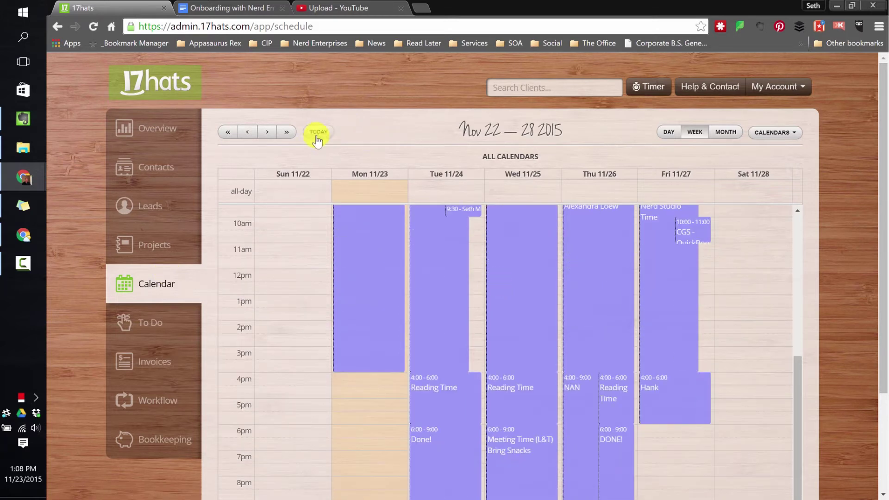
scroll(727, 329, down, 3)
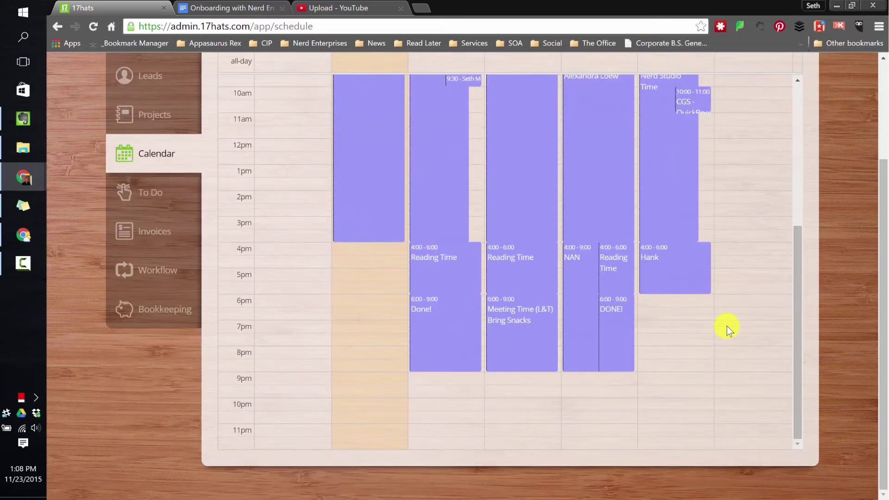
scroll(695, 334, up, 2)
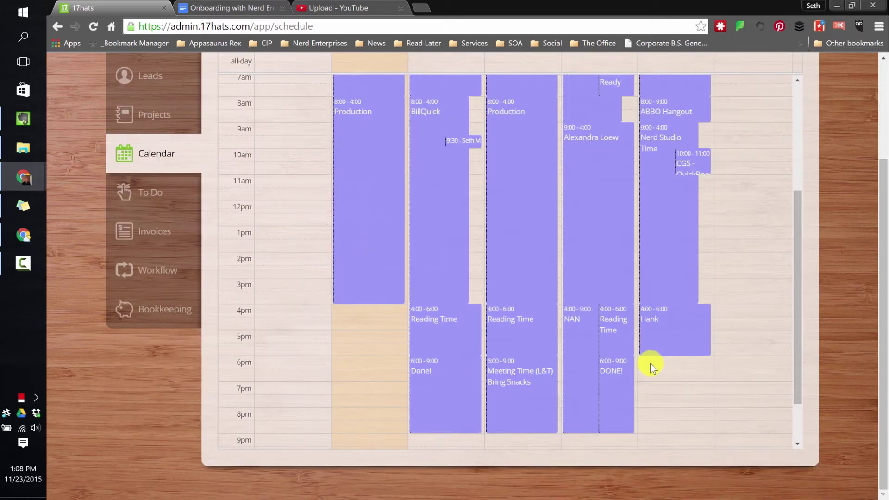
click(650, 363)
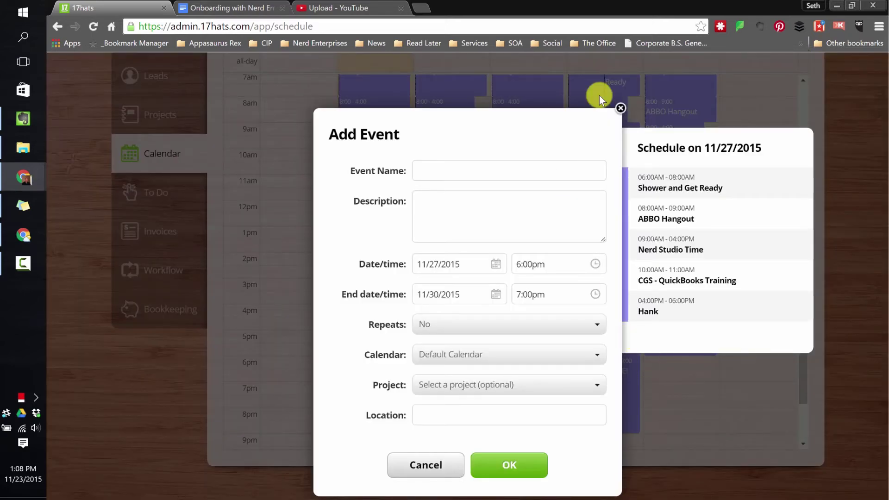
click(621, 108)
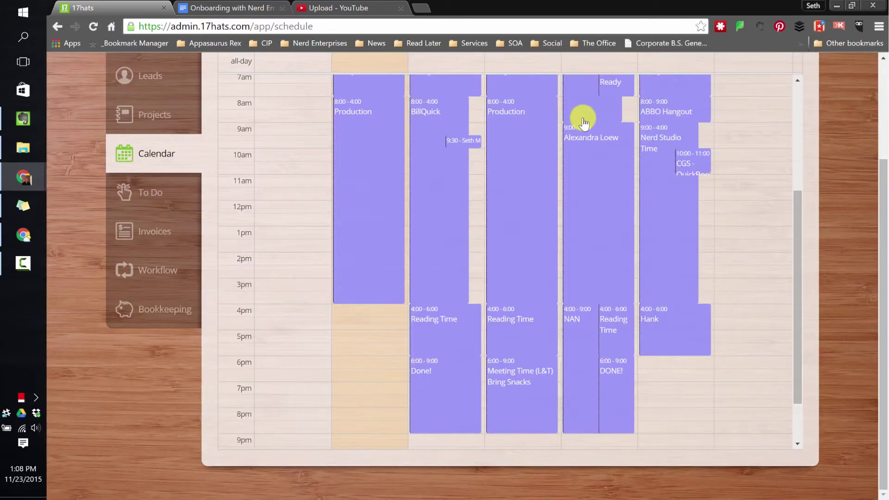
Check the to-do lists, and expand the pending to-do item on the overview dashboard.
click(129, 190)
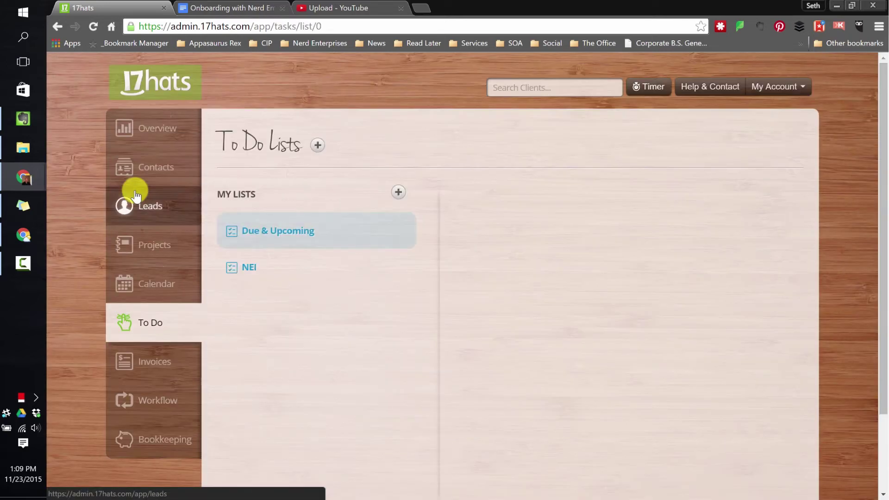
click(150, 130)
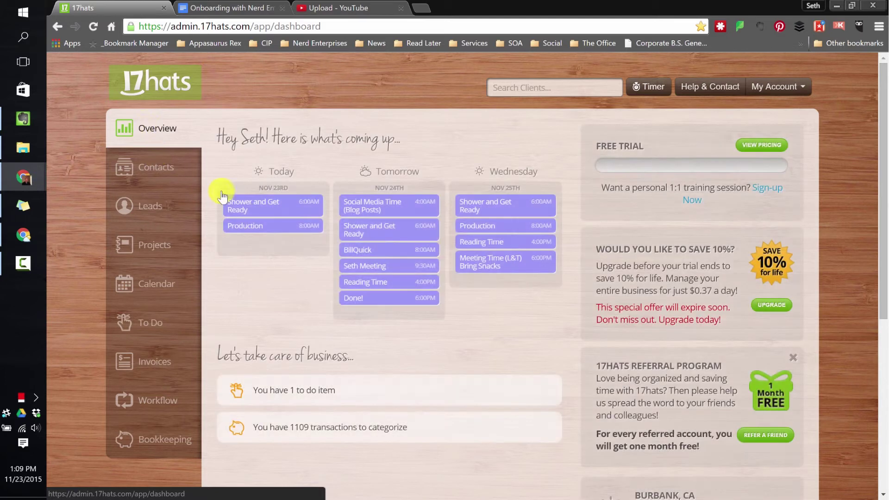
scroll(361, 369, down, 3)
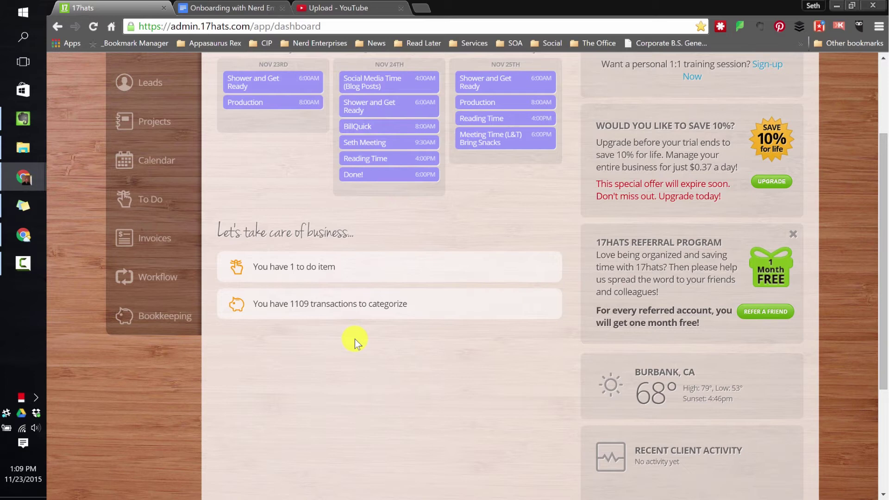
scroll(355, 340, up, 2)
click(287, 330)
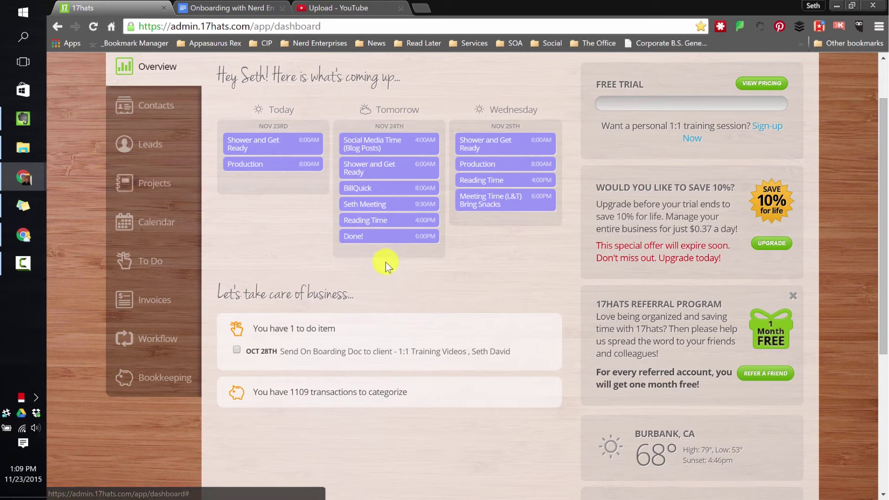
Start the first invoice for the 1:1 Training Videos project.
click(156, 345)
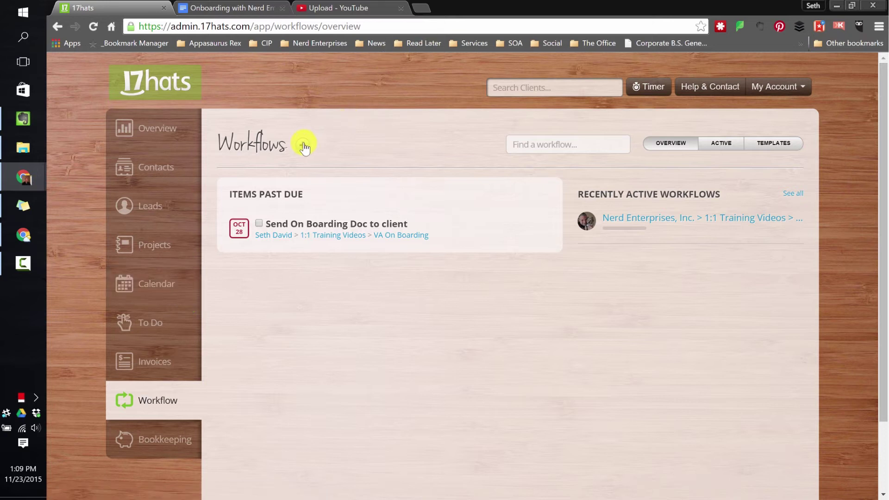
click(153, 363)
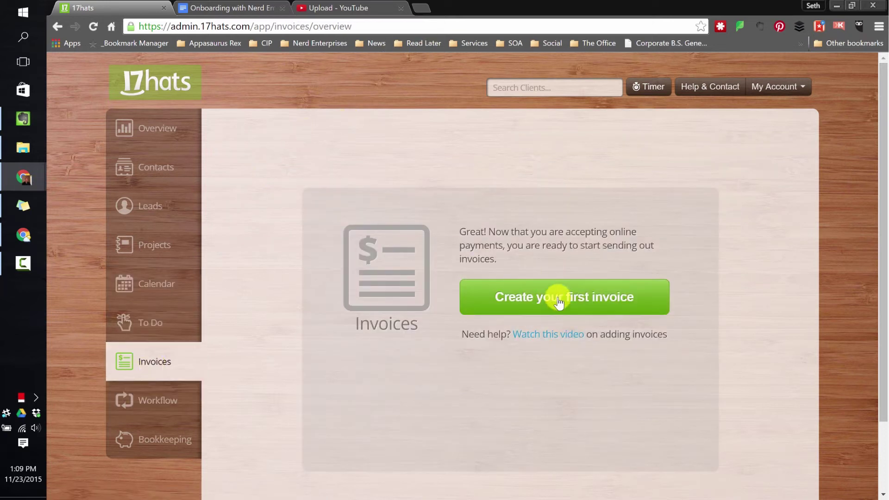
click(558, 300)
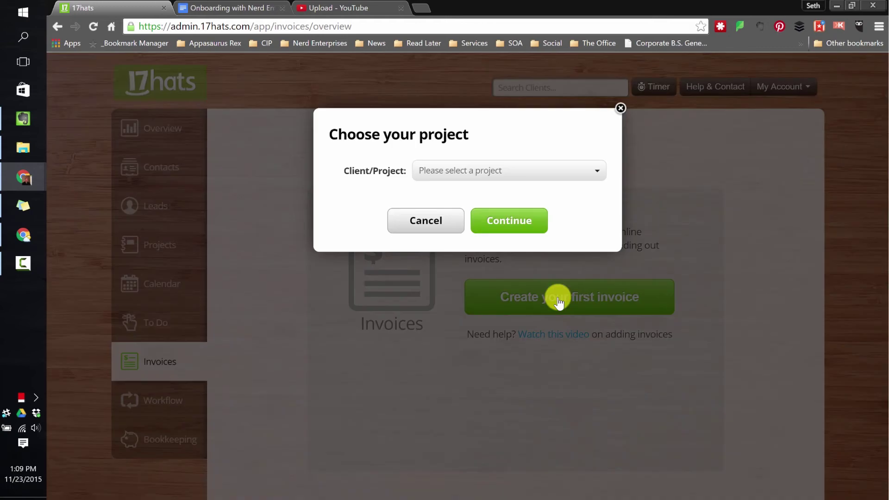
click(484, 172)
click(466, 190)
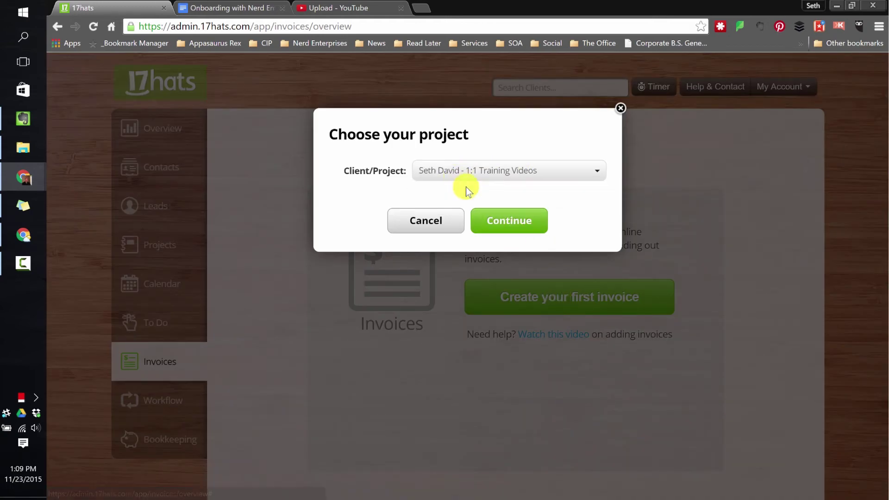
click(506, 221)
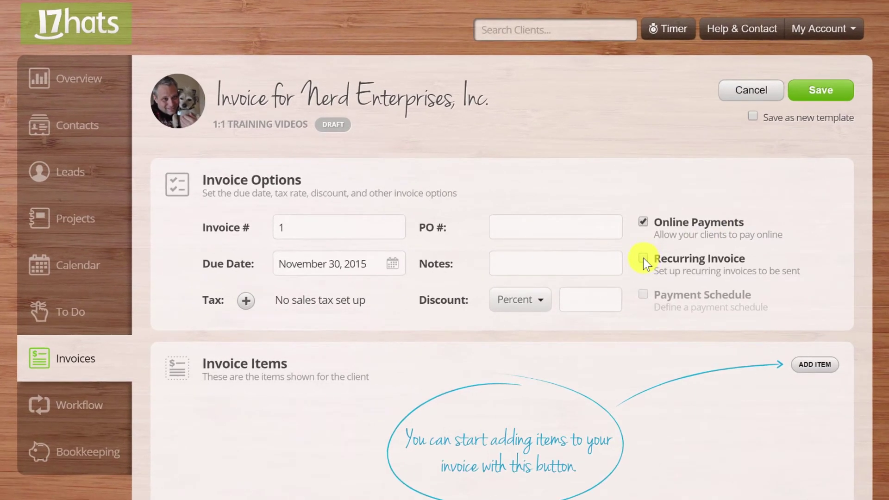
Make the invoice recurring every 1 month with the email template "You have received an invoice" and no end date.
click(643, 257)
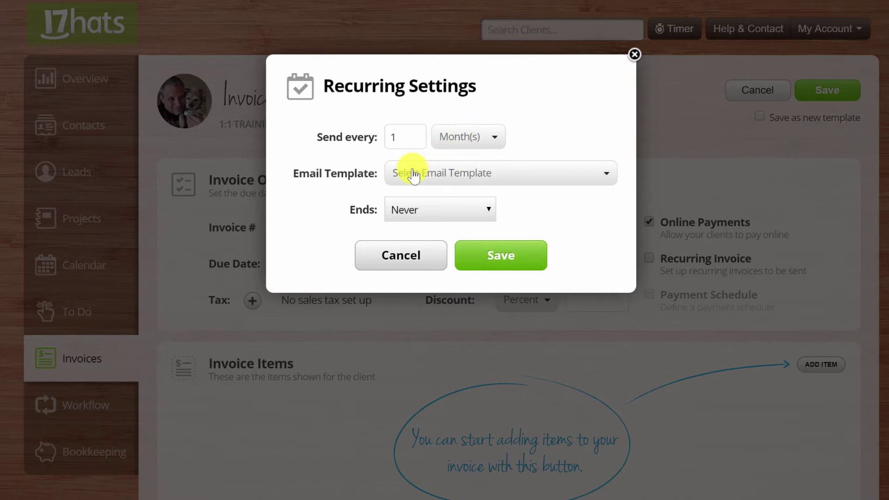
click(445, 174)
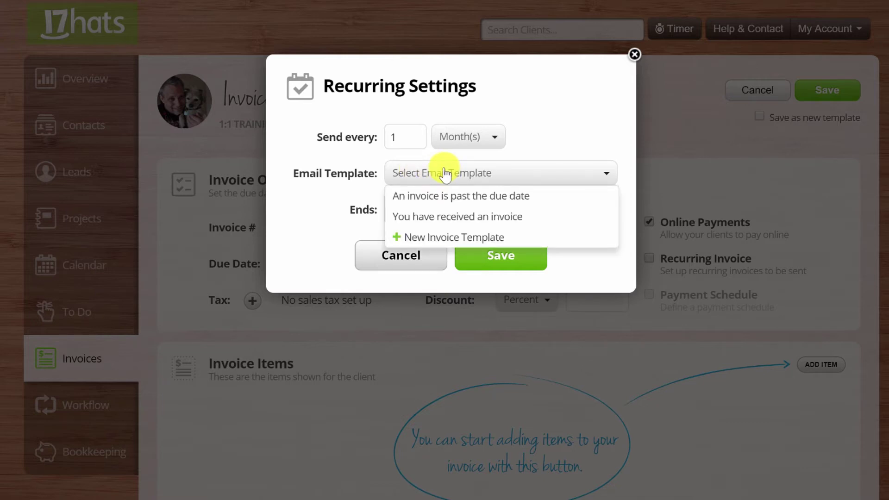
click(455, 218)
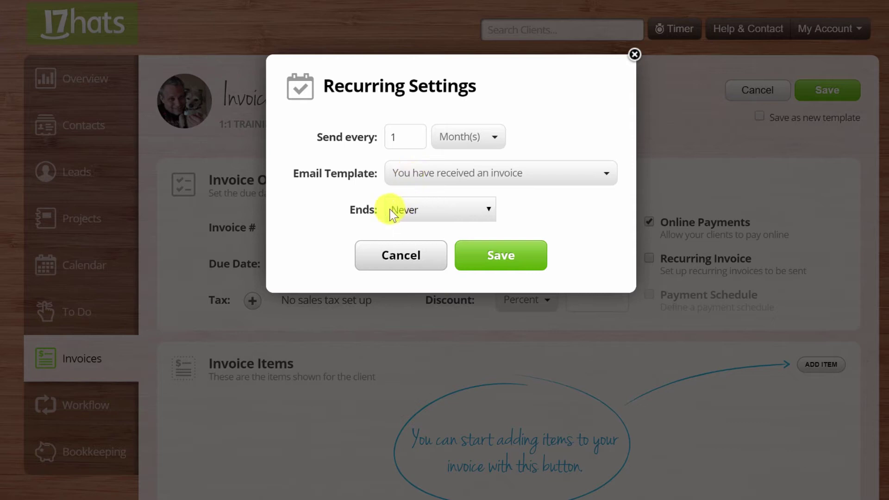
click(494, 256)
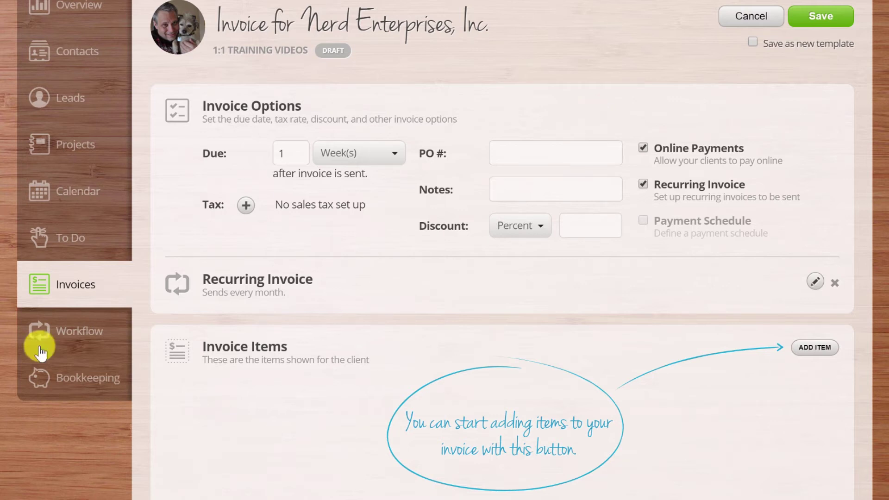
Review the active workflows and the workflow templates, and open the Bookkeeping Client On Boarding template.
click(73, 340)
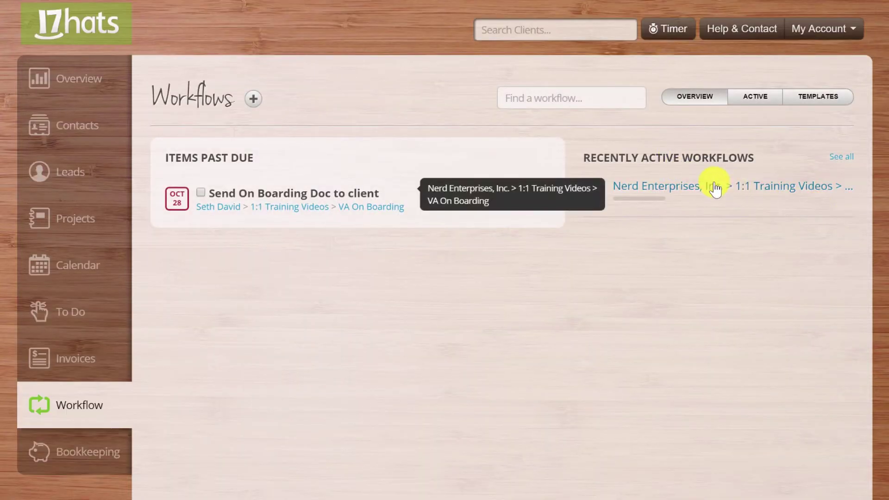
click(759, 98)
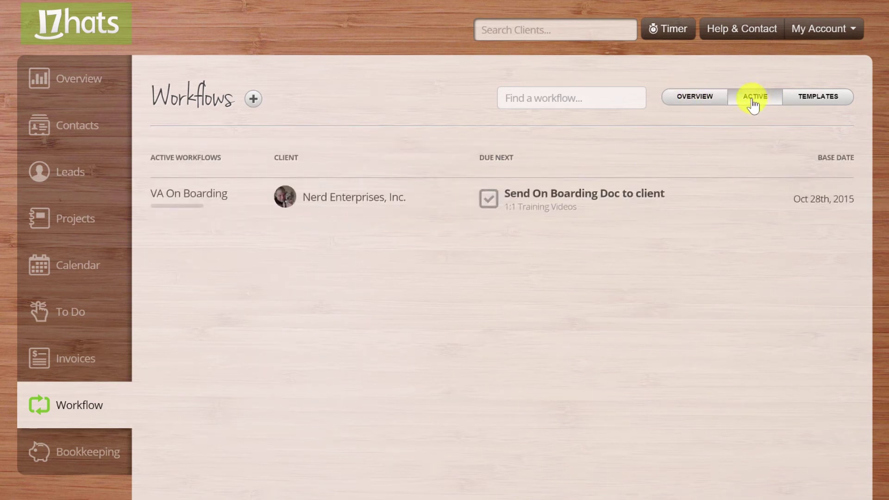
click(824, 99)
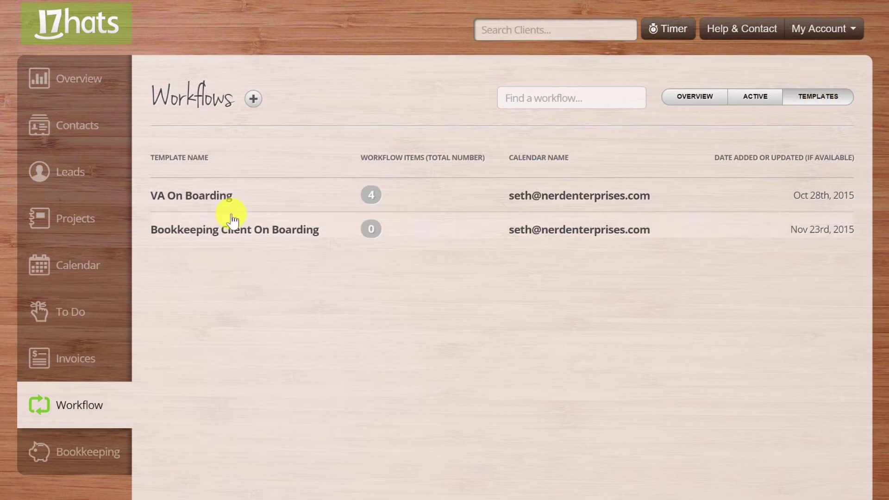
click(197, 231)
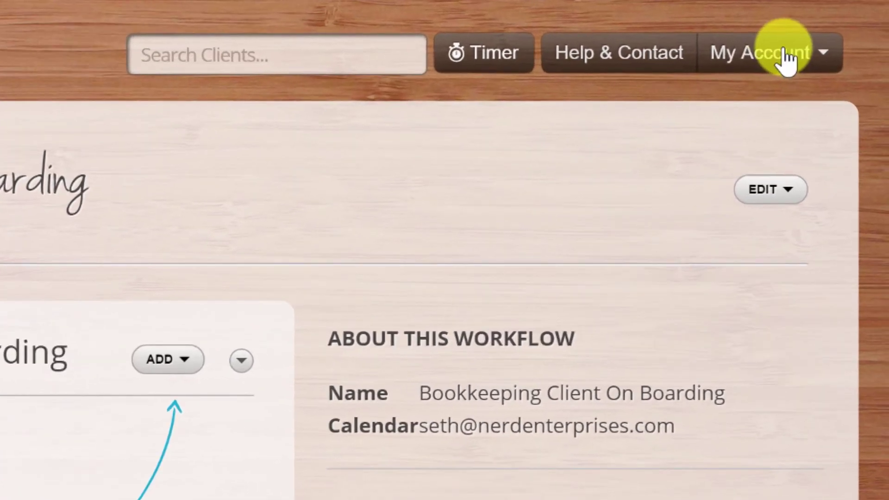
Open the Reset section of the account settings.
click(834, 29)
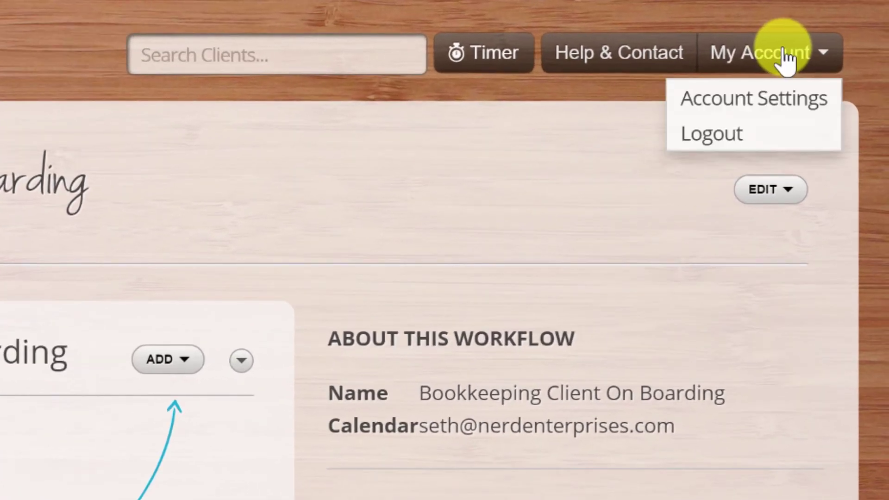
click(764, 103)
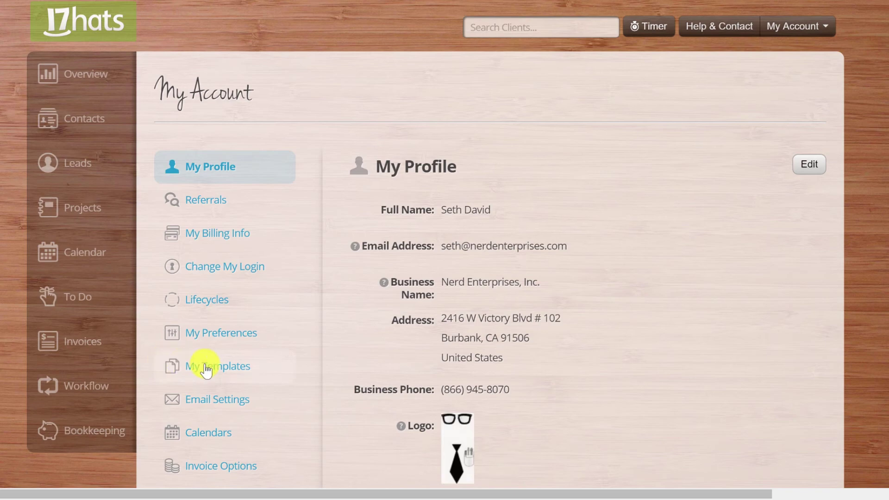
scroll(213, 359, down, 7)
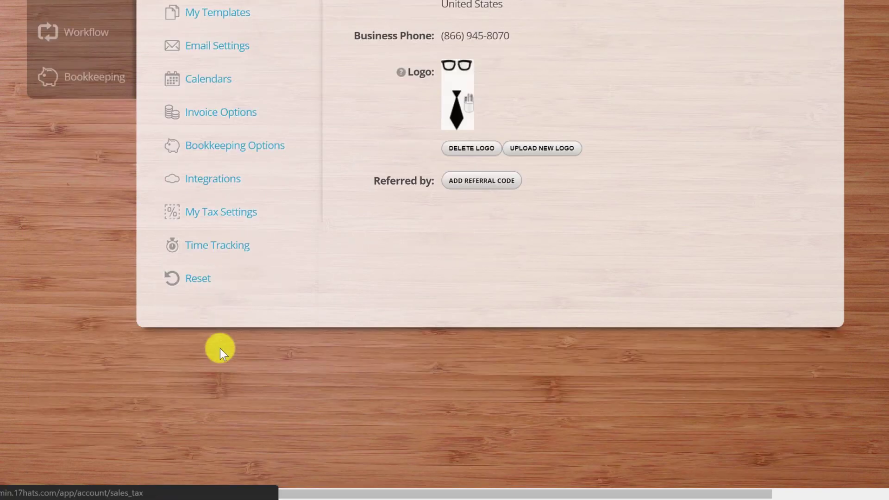
click(195, 280)
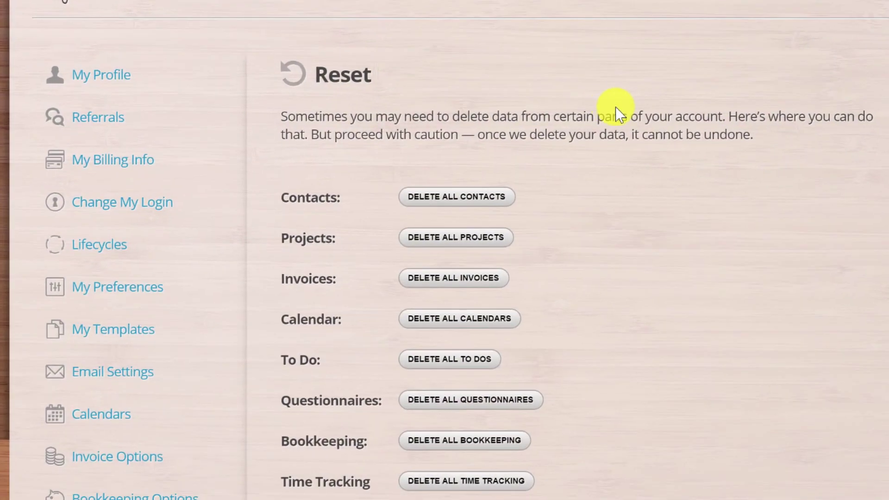
Delete all projects and all to dos from the account, confirming each deletion.
scroll(616, 107, down, 4)
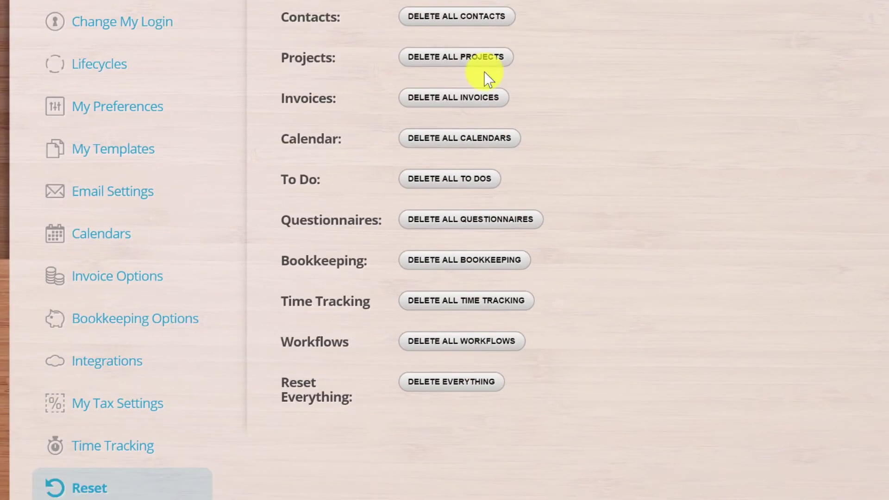
click(451, 65)
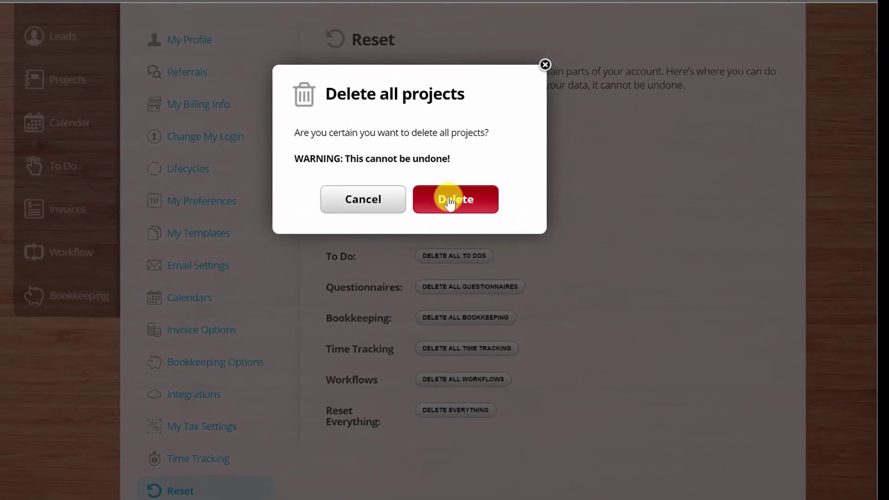
click(449, 200)
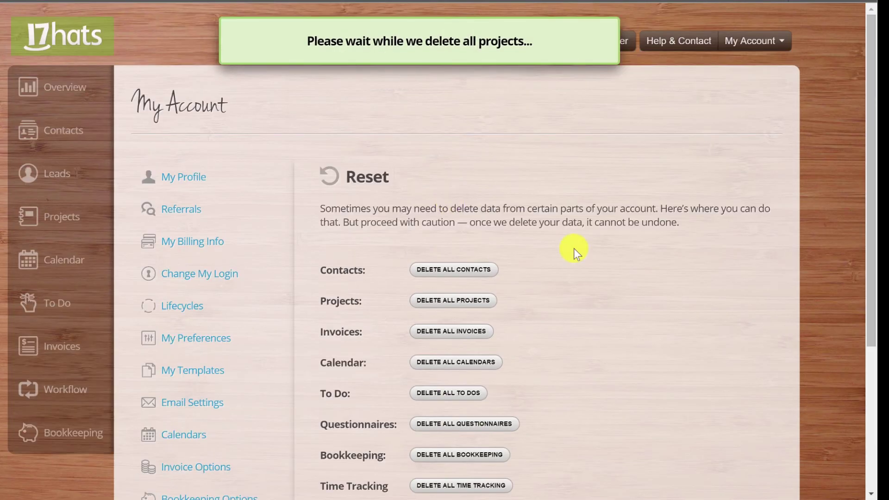
scroll(576, 255, down, 3)
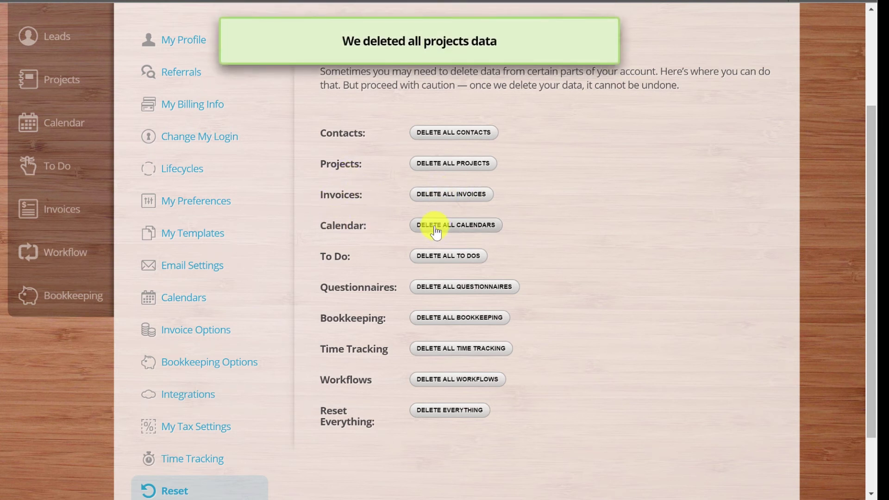
click(446, 255)
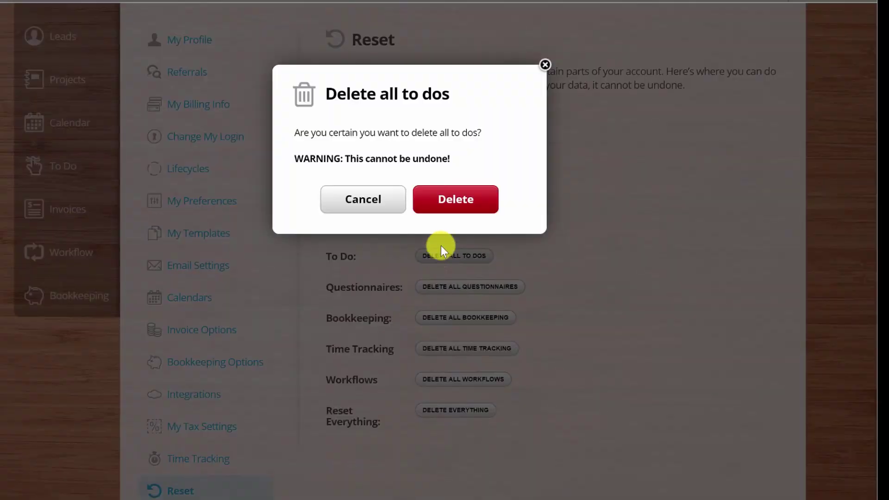
click(471, 196)
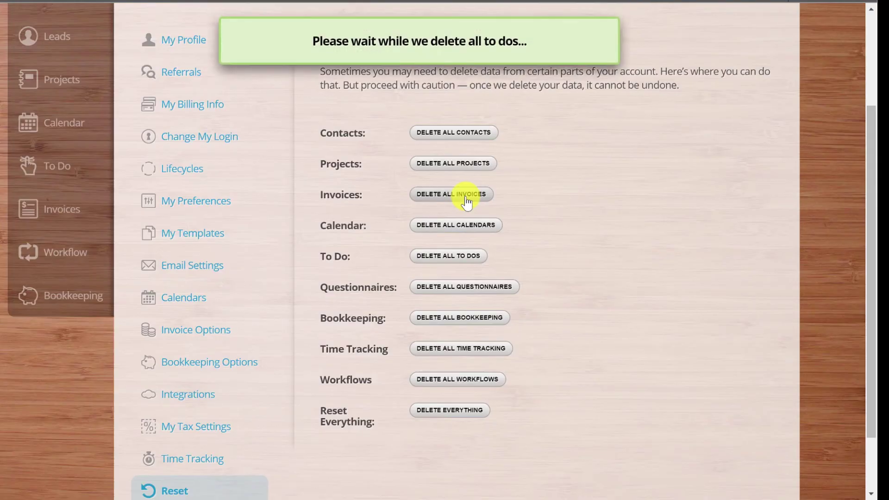
Delete all questionnaires and all time tracking data from the account, confirming each deletion.
scroll(453, 289, up, 3)
scroll(551, 206, down, 3)
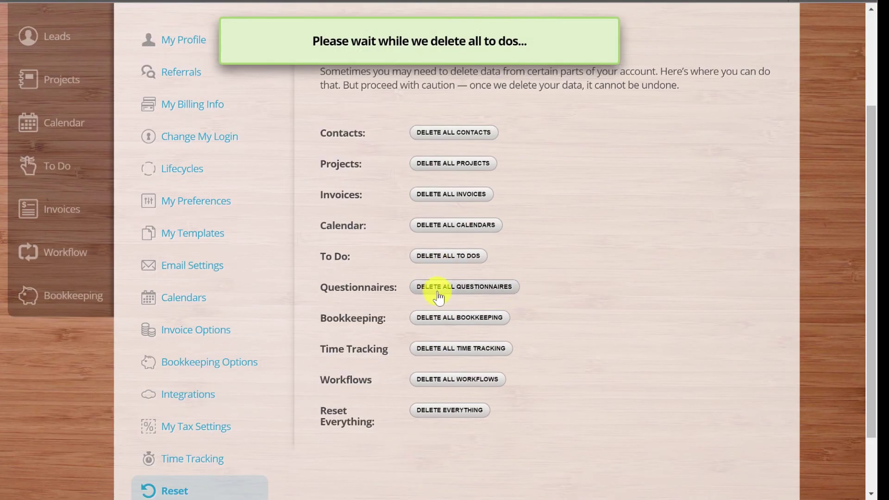
click(461, 290)
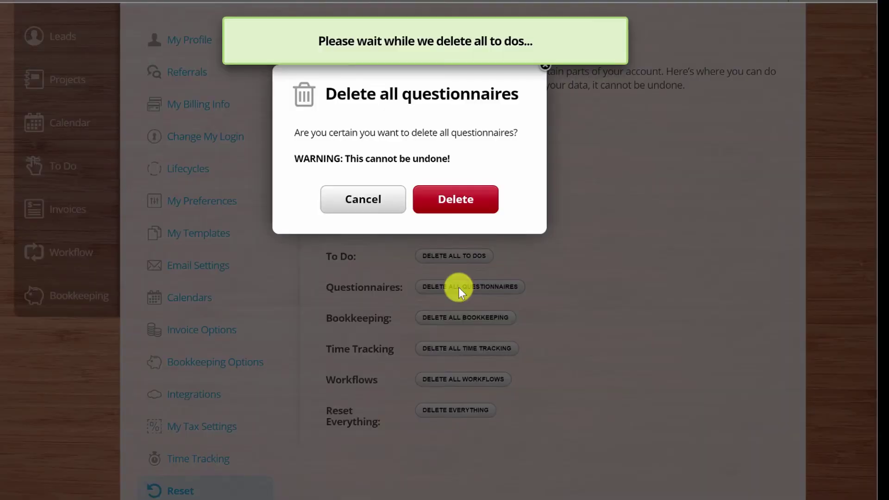
click(452, 199)
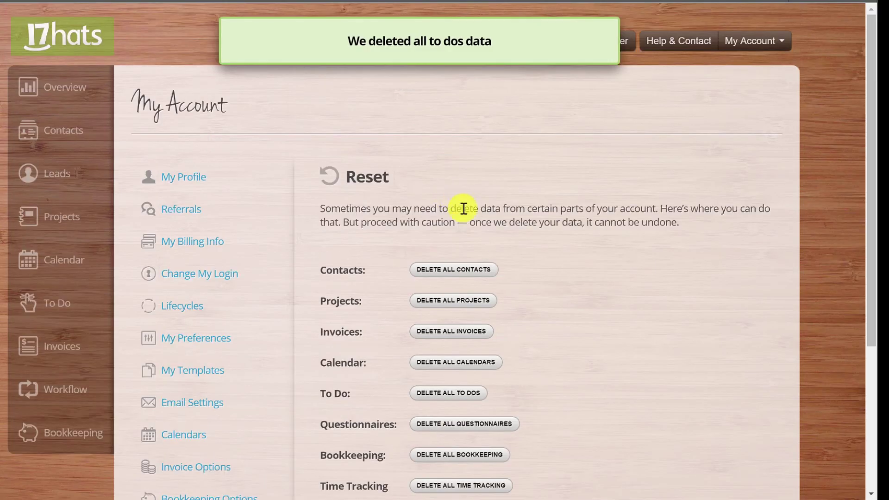
scroll(526, 267, down, 4)
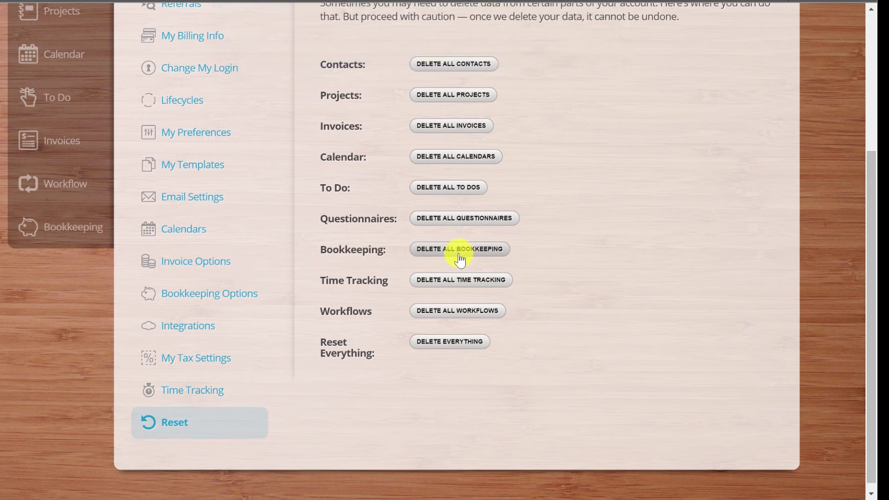
click(459, 291)
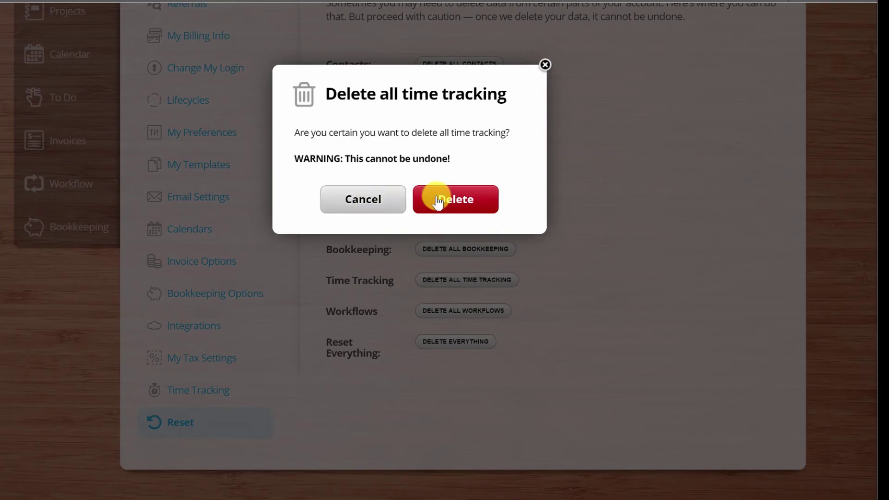
click(442, 200)
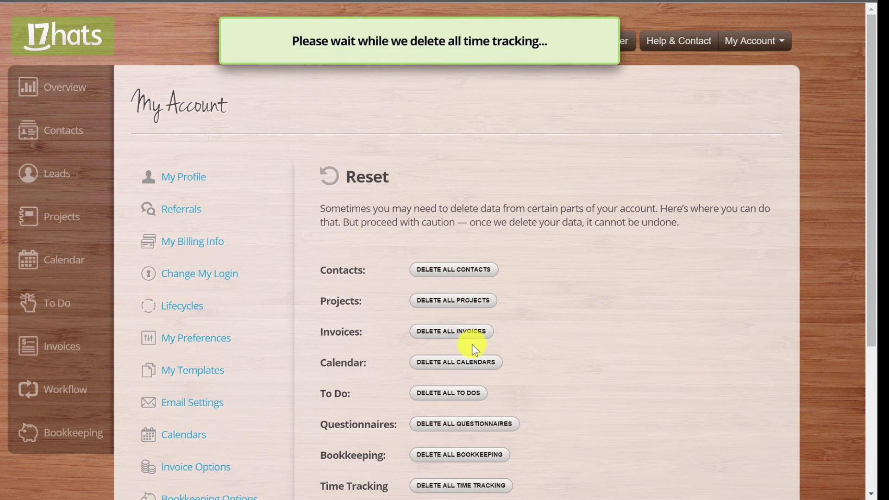
Repeat the deletion of all questionnaires and confirm it.
scroll(471, 343, down, 5)
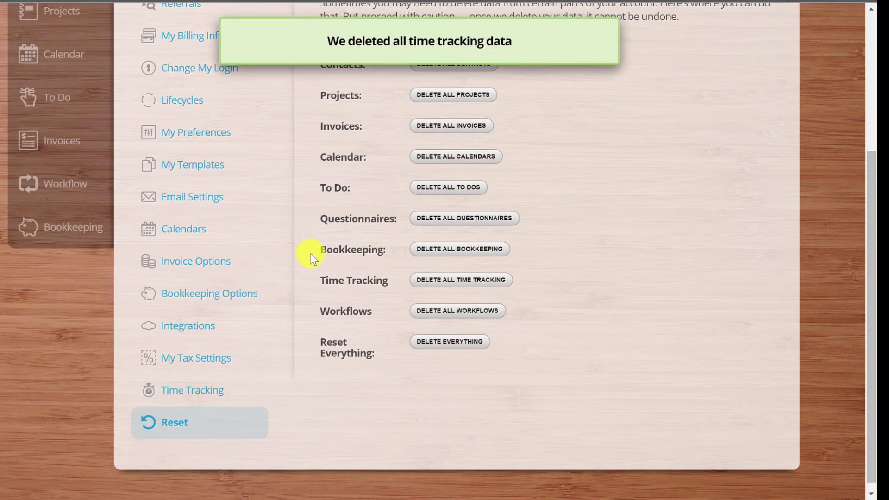
click(479, 221)
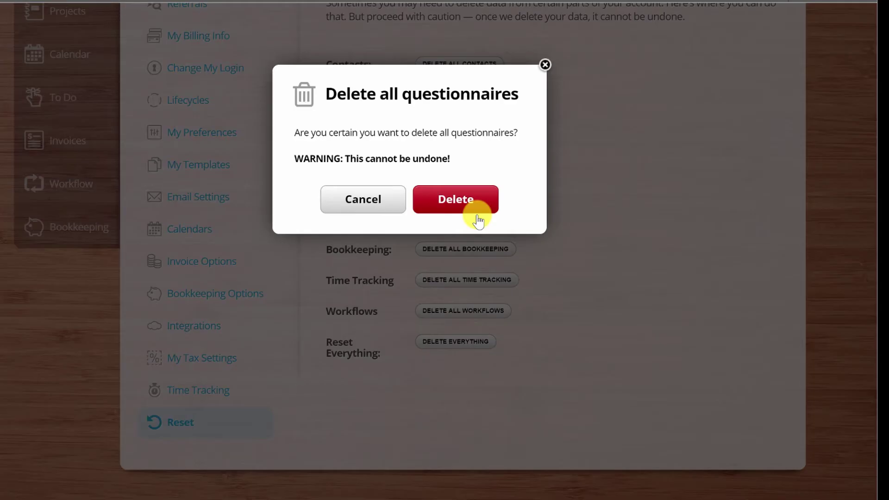
click(444, 200)
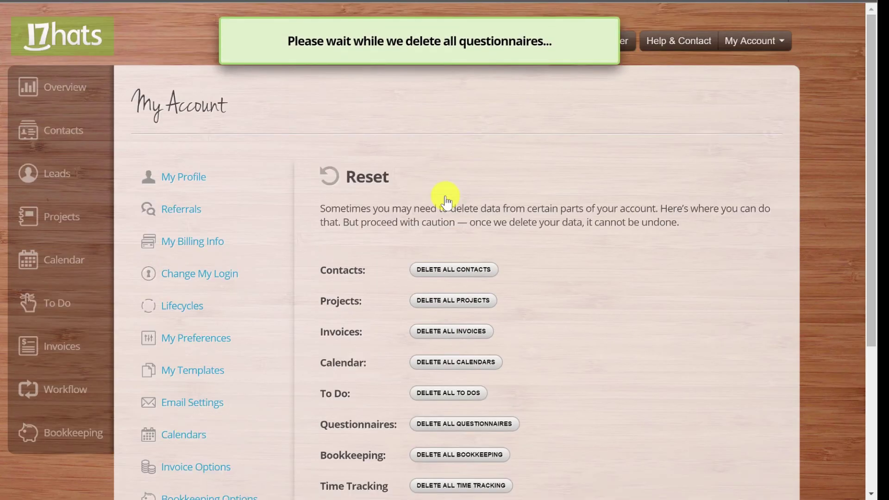
Delete all workflows and the remaining time tracking data, and return to the overview dashboard.
scroll(500, 275, down, 5)
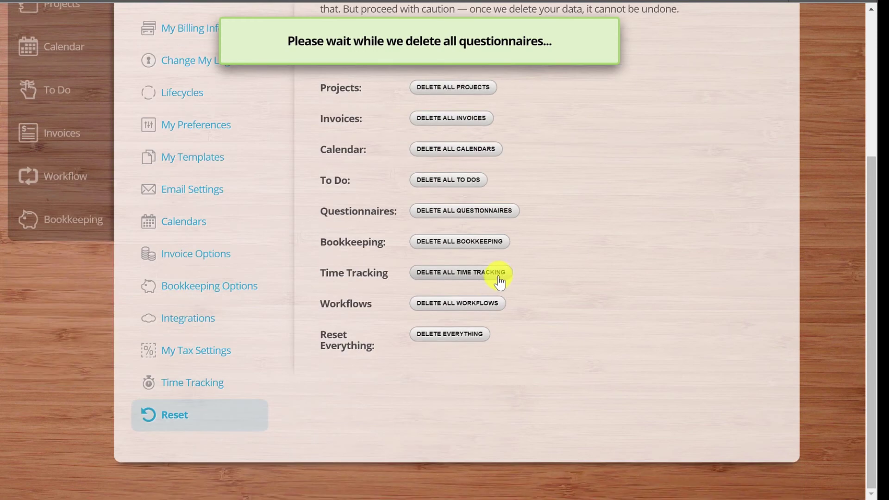
click(452, 303)
click(453, 200)
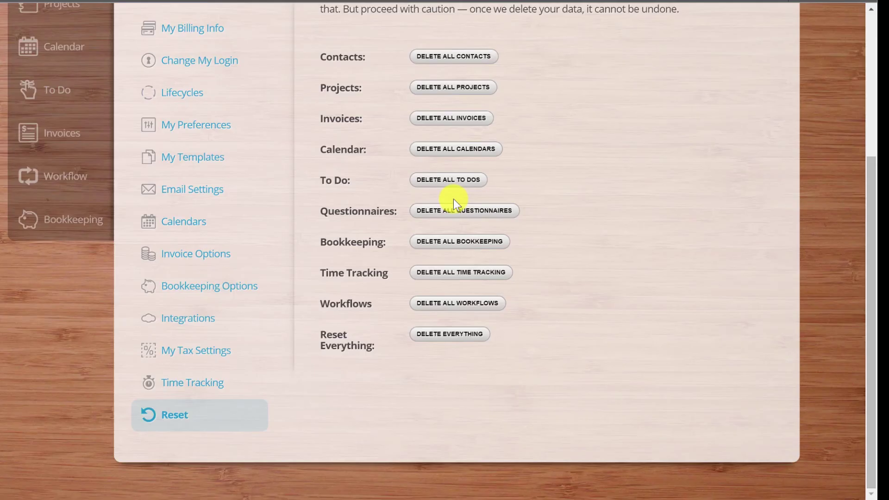
scroll(510, 287, down, 5)
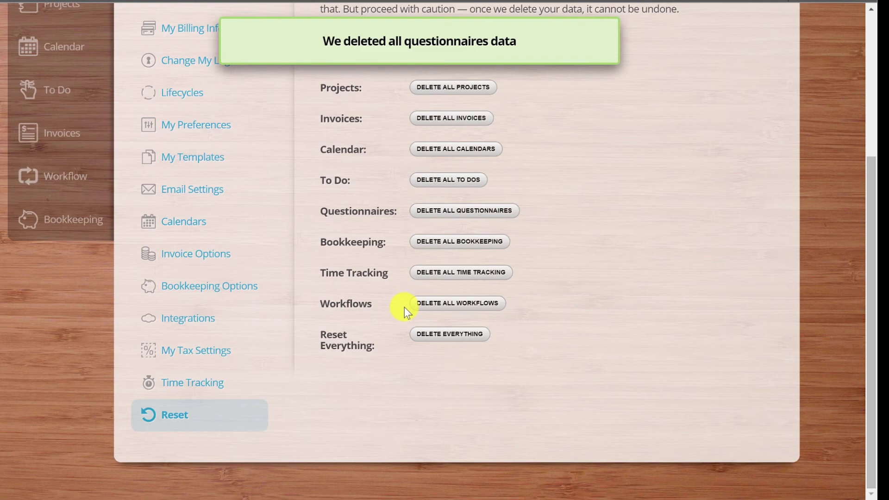
click(446, 272)
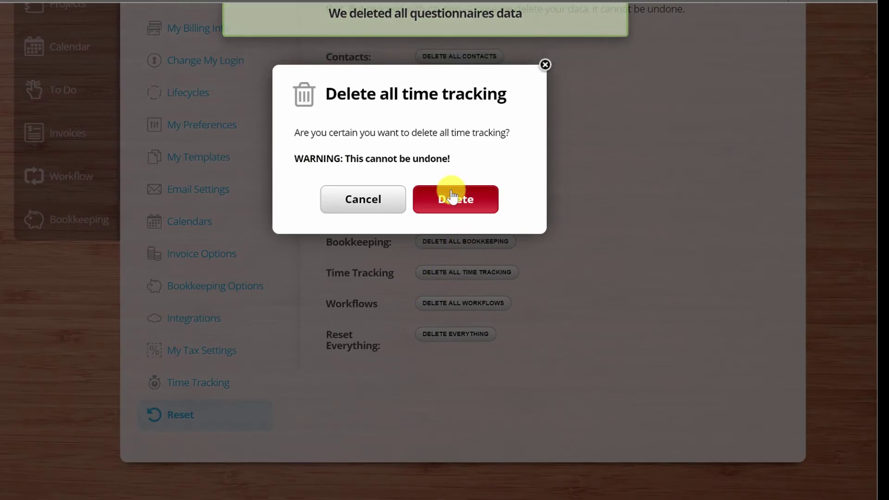
click(453, 198)
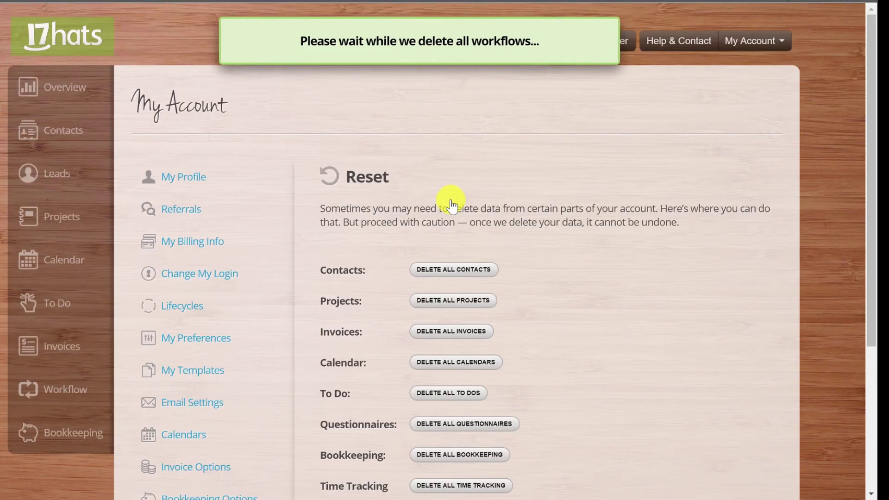
click(69, 94)
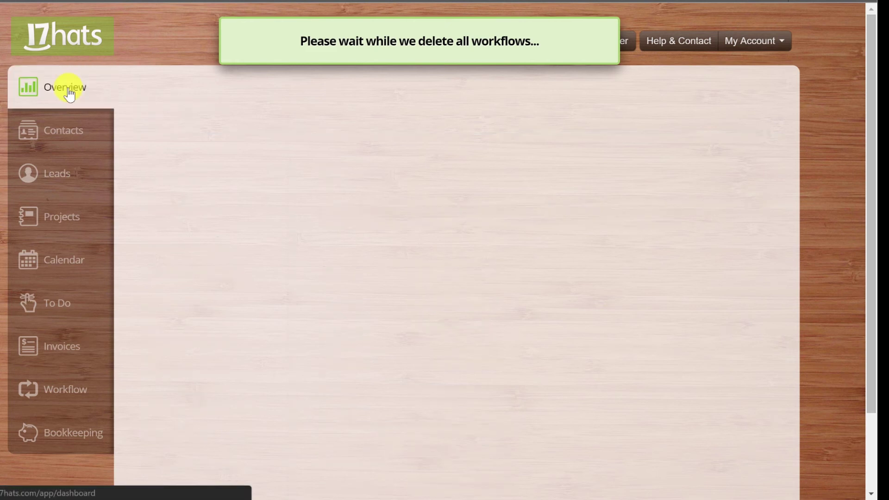